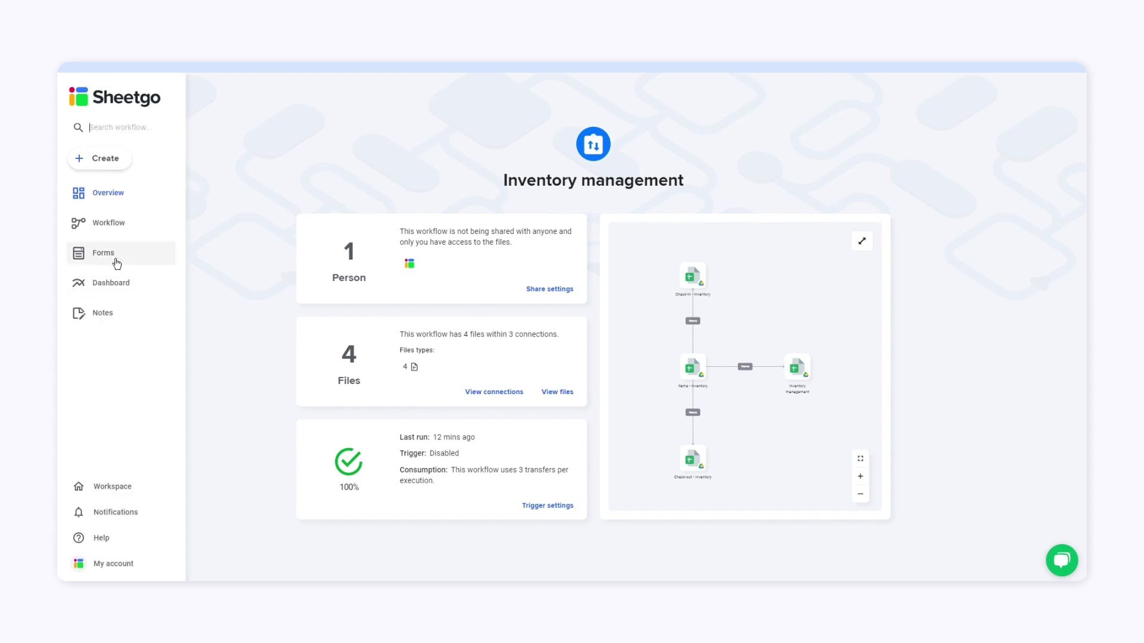
- Create a new form titled 'Check-in form'
click(114, 257)
click(344, 197)
key(ctrl+a)
text(Check-in form)
key(Return)
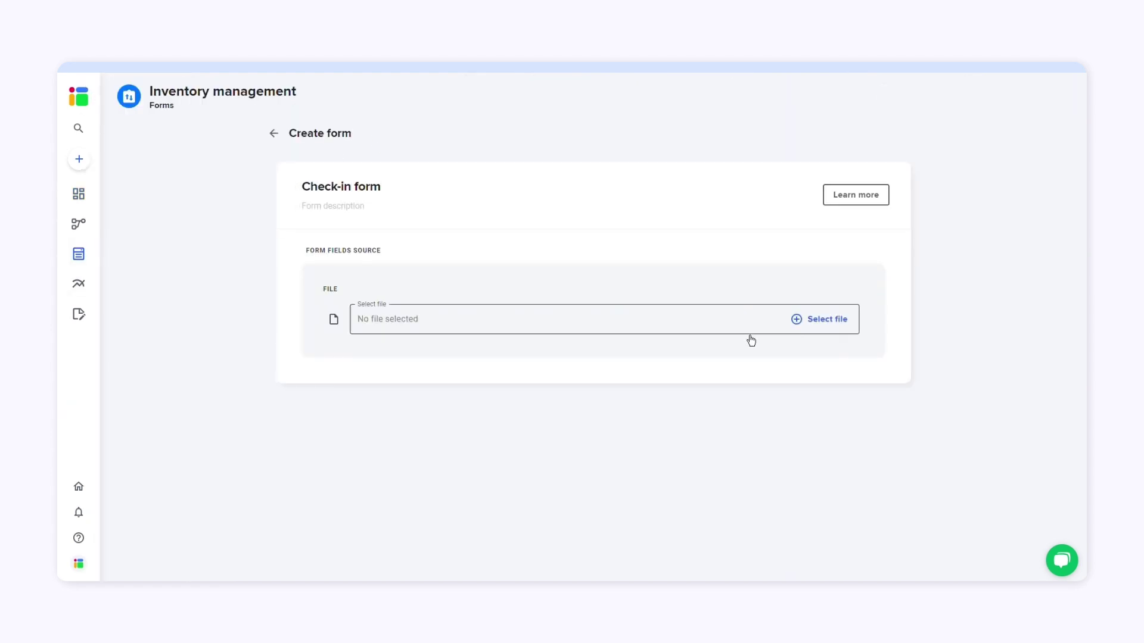
- Use the Check-in tab of the Check-in - Inventory spreadsheet as the form's field source
click(797, 319)
click(626, 192)
key(ctrl+v)
click(511, 252)
click(820, 398)
click(810, 439)
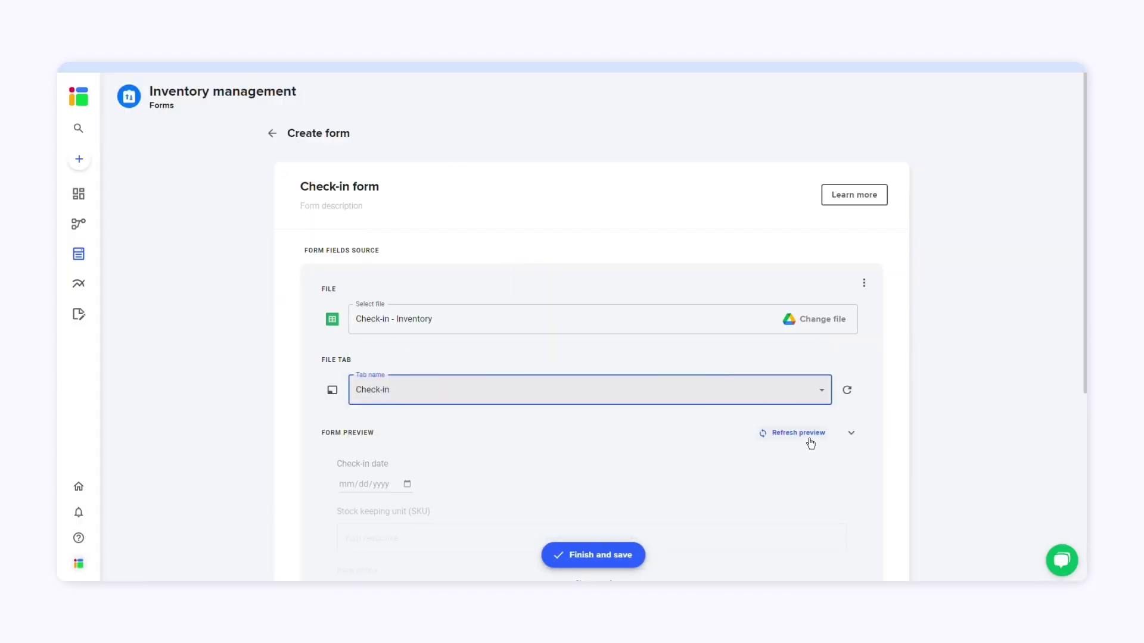
- Review the form preview and advanced settings, save the form, and test its Item name field
scroll(801, 438, down, 3)
click(618, 428)
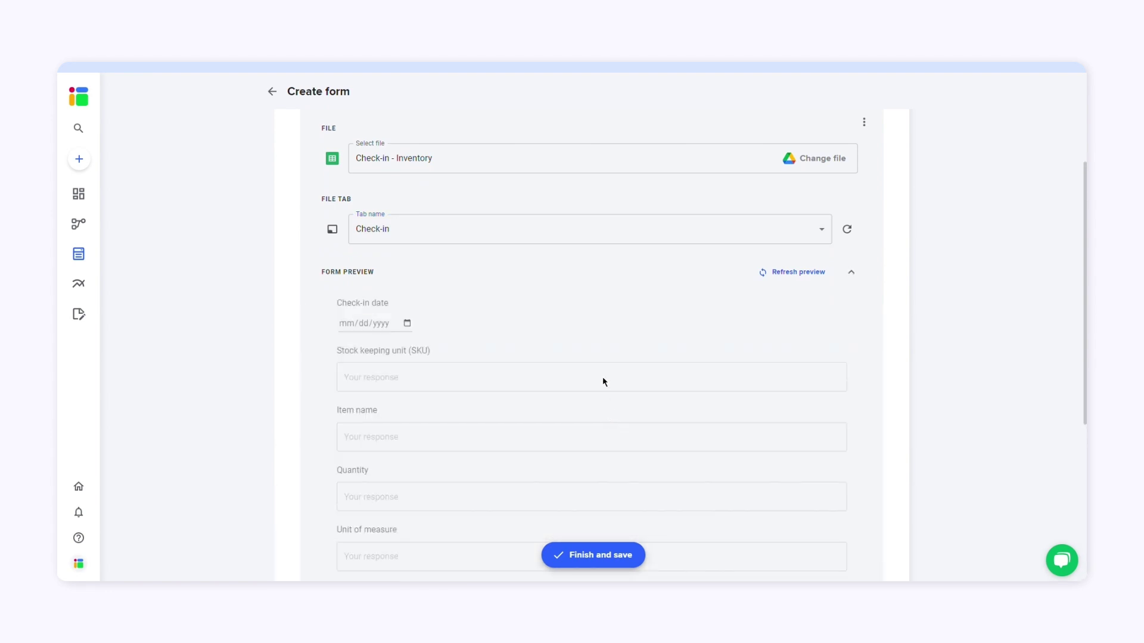
scroll(426, 411, down, 6)
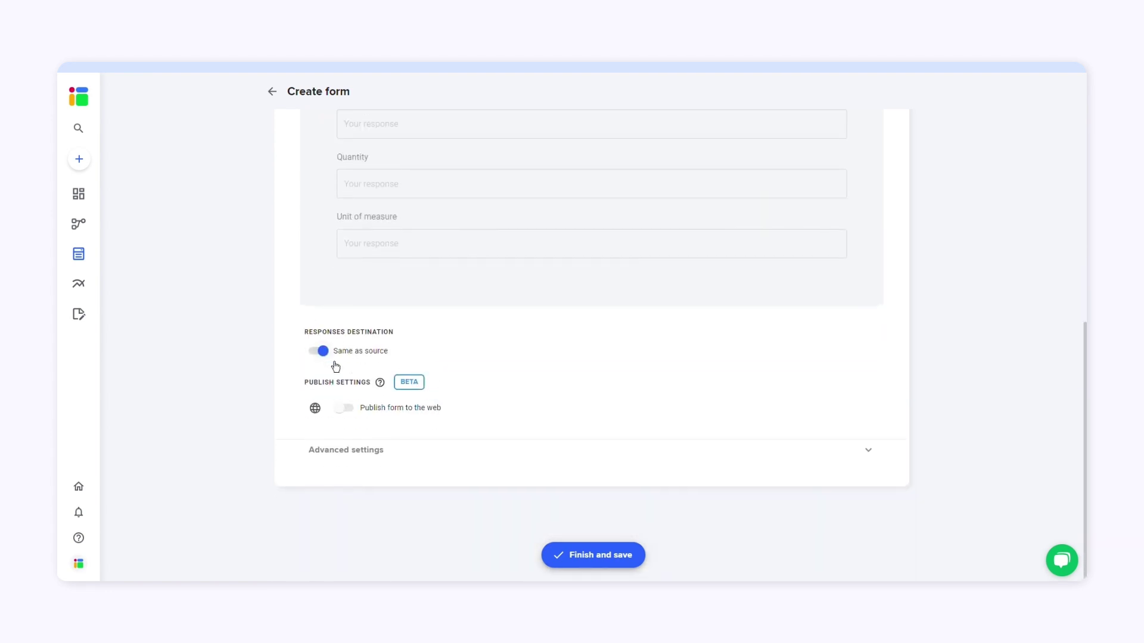
click(393, 462)
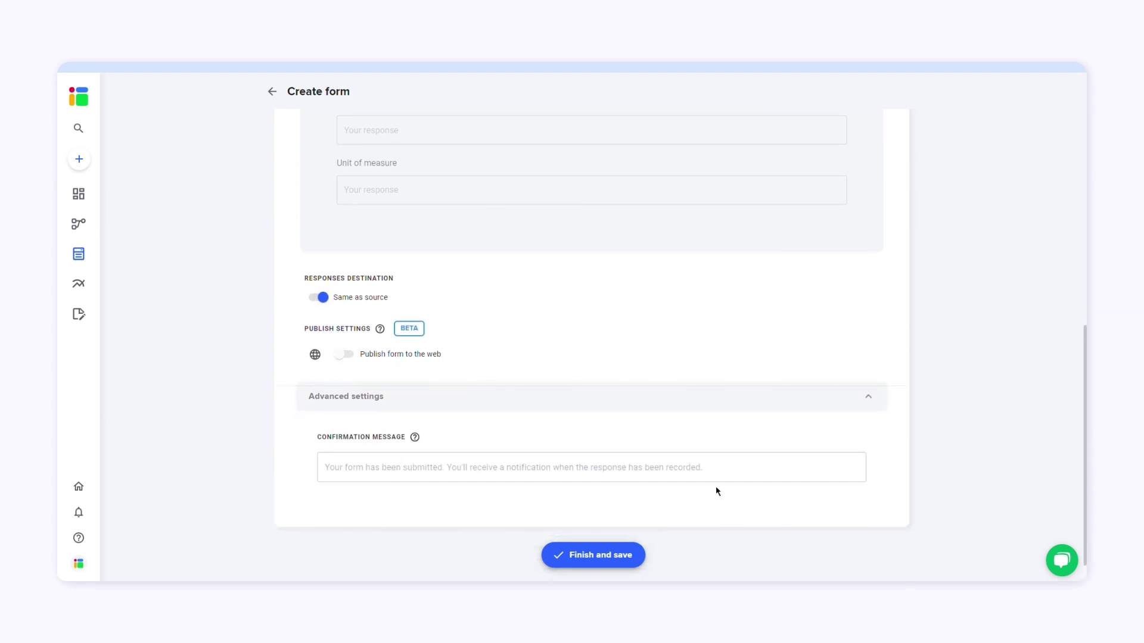
click(594, 560)
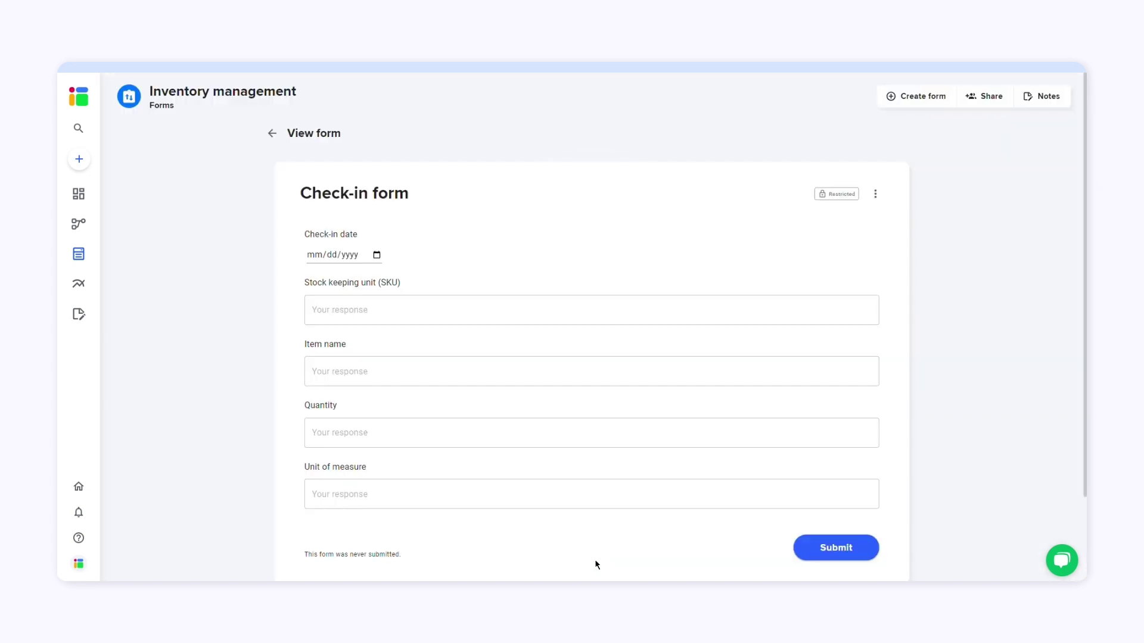
click(386, 371)
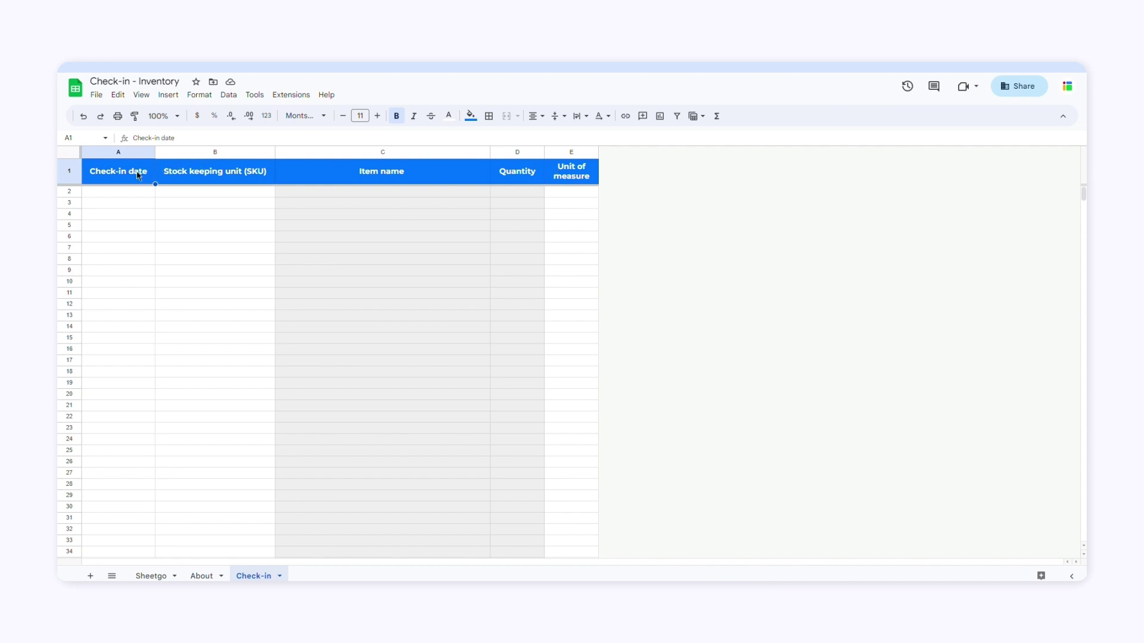
- Append an asterisk to the Check-in date, SKU, Item name, Quantity and Unit of measure headers
key(Return)
text(*)
key(Tab)
key(Return)
text(*)
key(Tab)
key(Return)
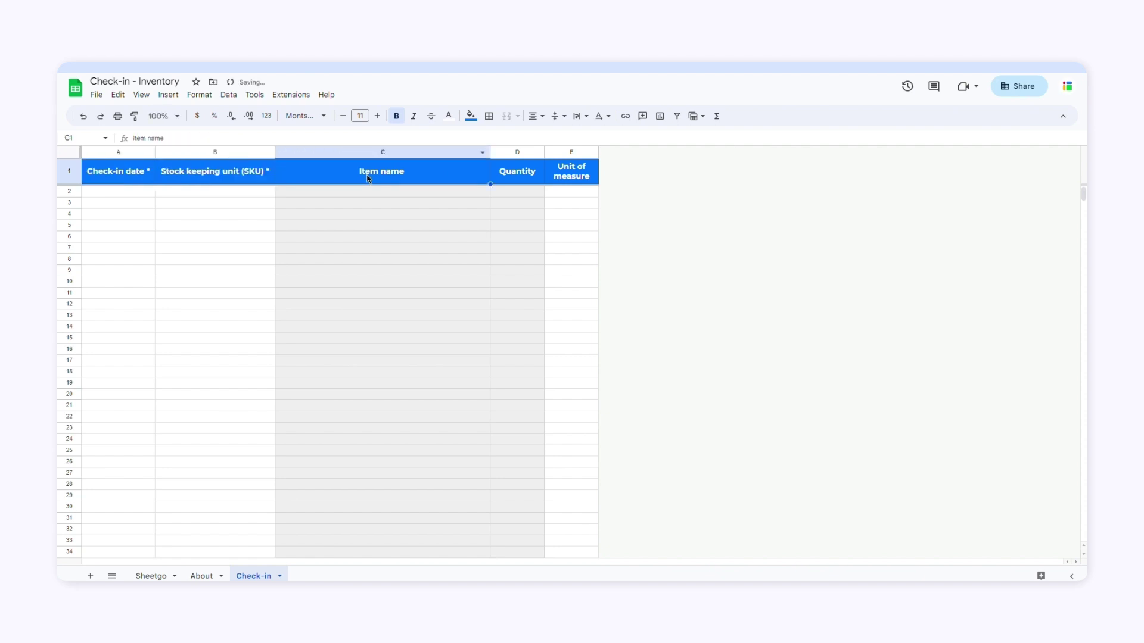
text(*)
key(Tab)
key(Return)
text(*)
key(Tab)
key(Return)
text(*)
- Change the A1 header to 'Check-in date* [default:today]'
click(131, 178)
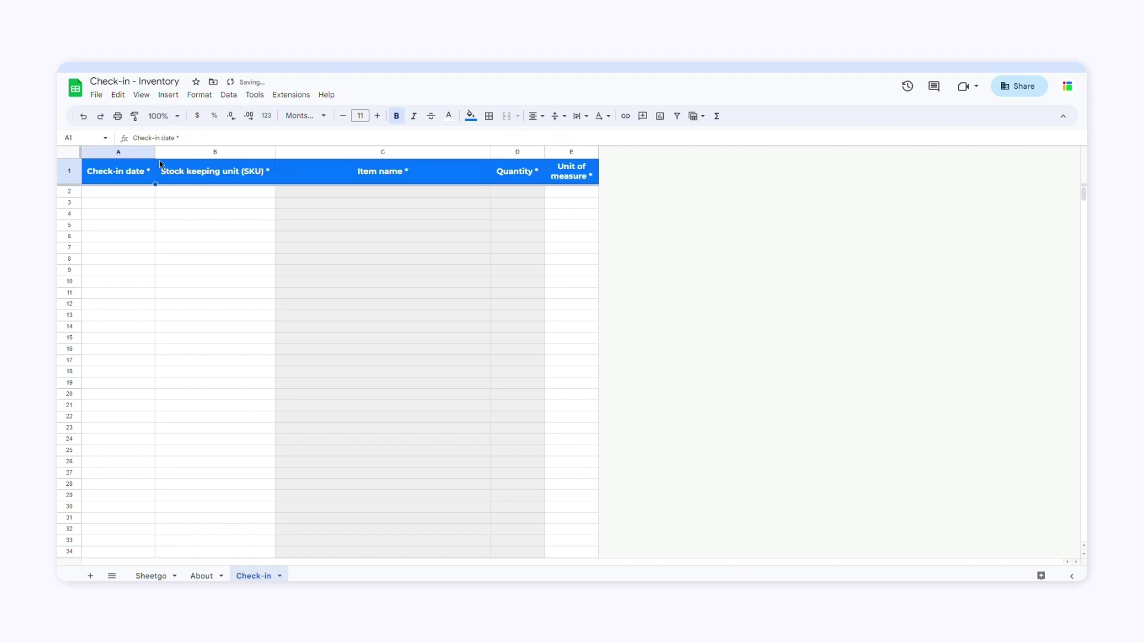
key(Return)
key(Left)
key(BackSpace)
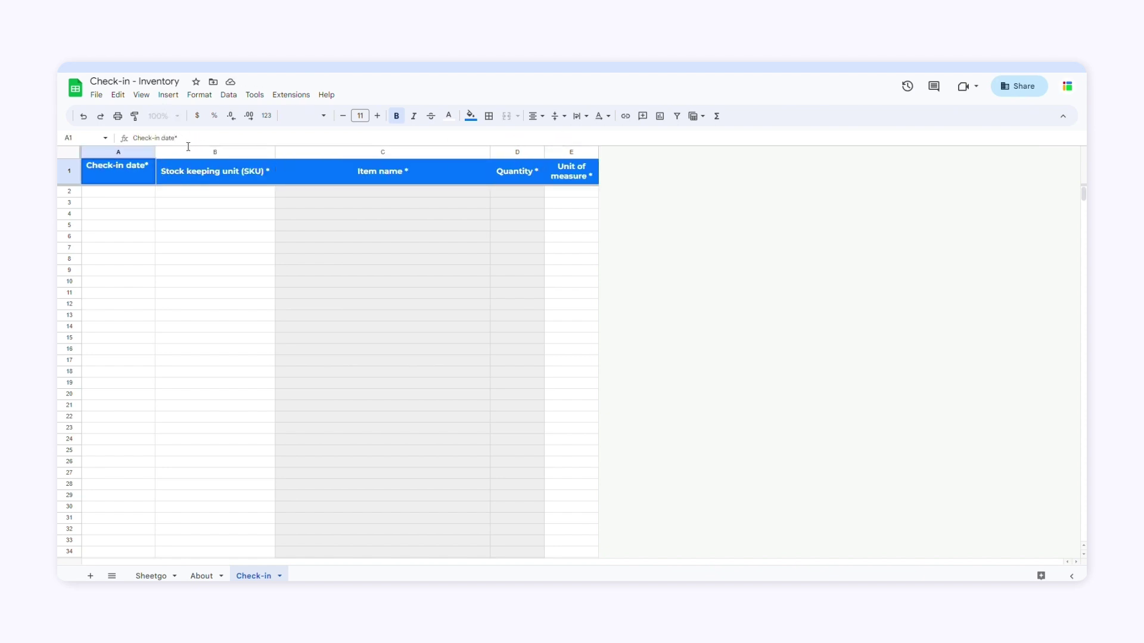
text([default:today])
key(Return)
key(Up)
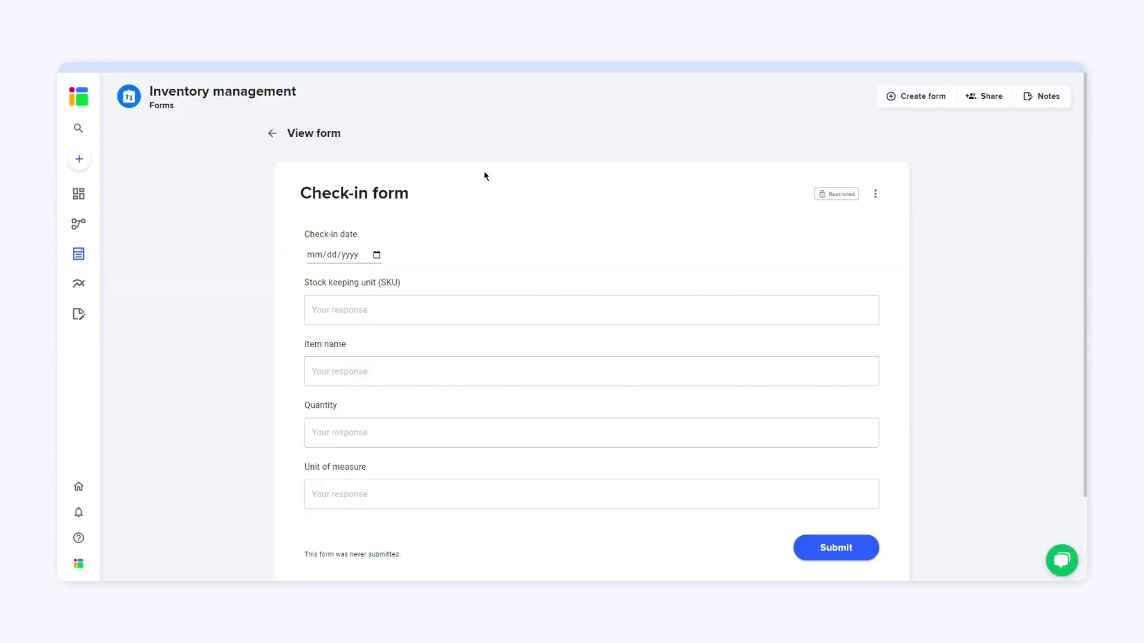
- Run Sync form on the Check-in form and check that the SKU field is now required
click(885, 203)
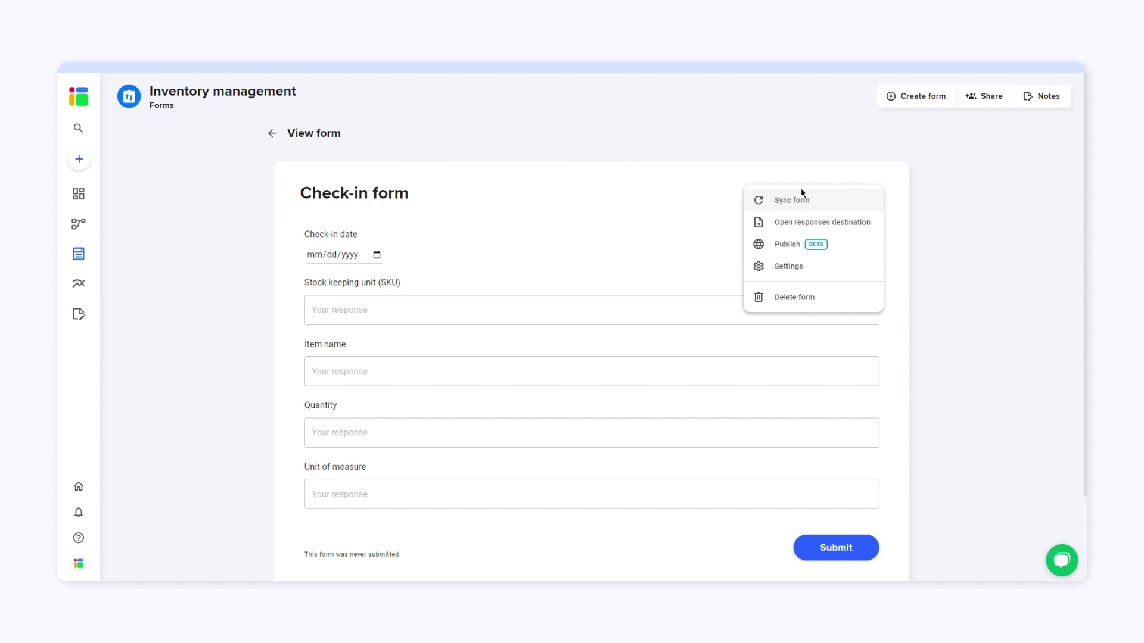
click(787, 206)
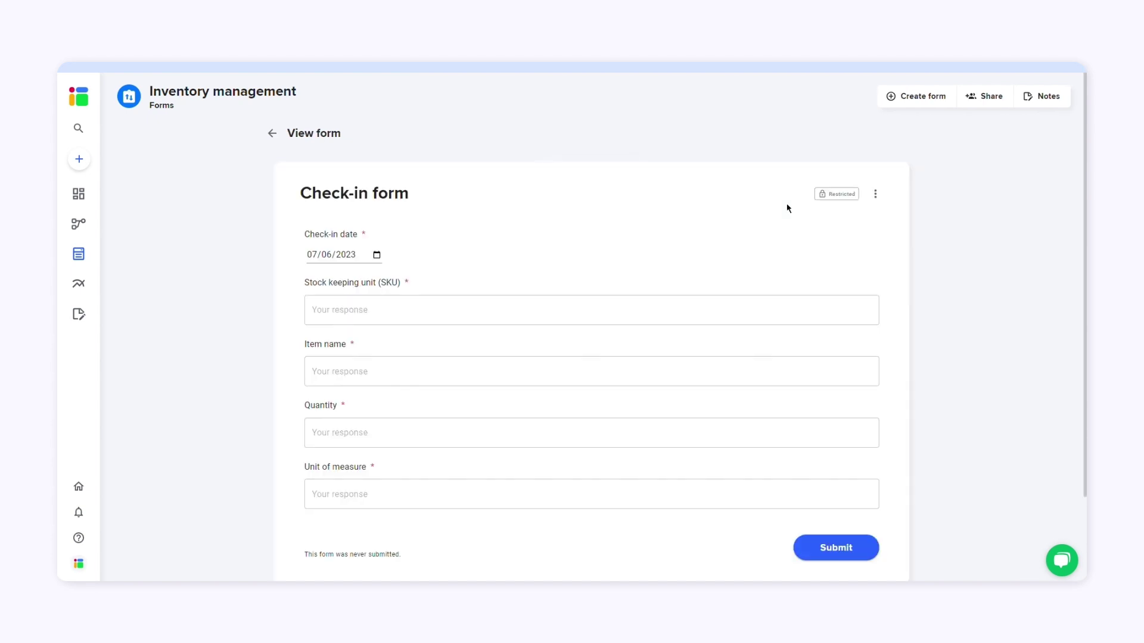
click(402, 311)
scroll(417, 364, down, 1)
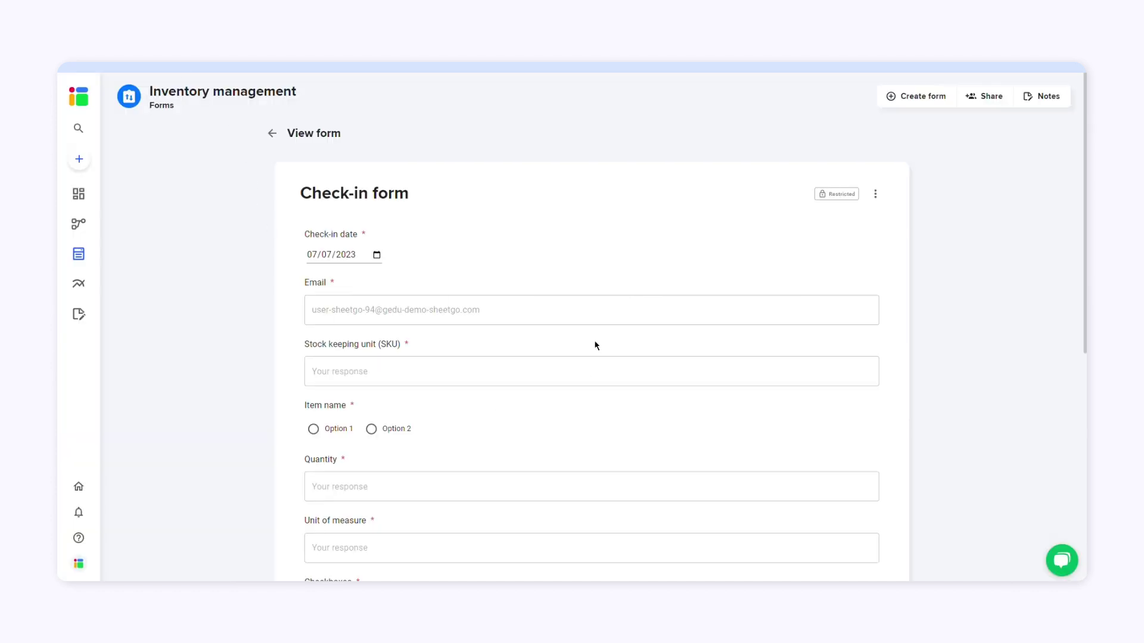
scroll(596, 344, down, 2)
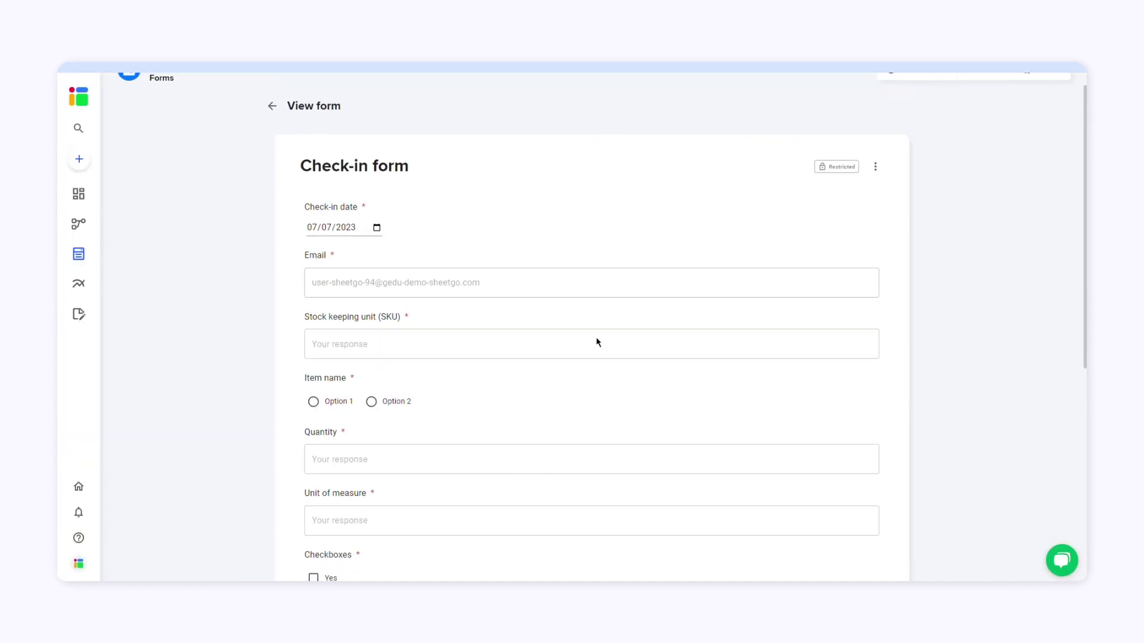
scroll(598, 341, down, 4)
scroll(598, 341, down, 4)
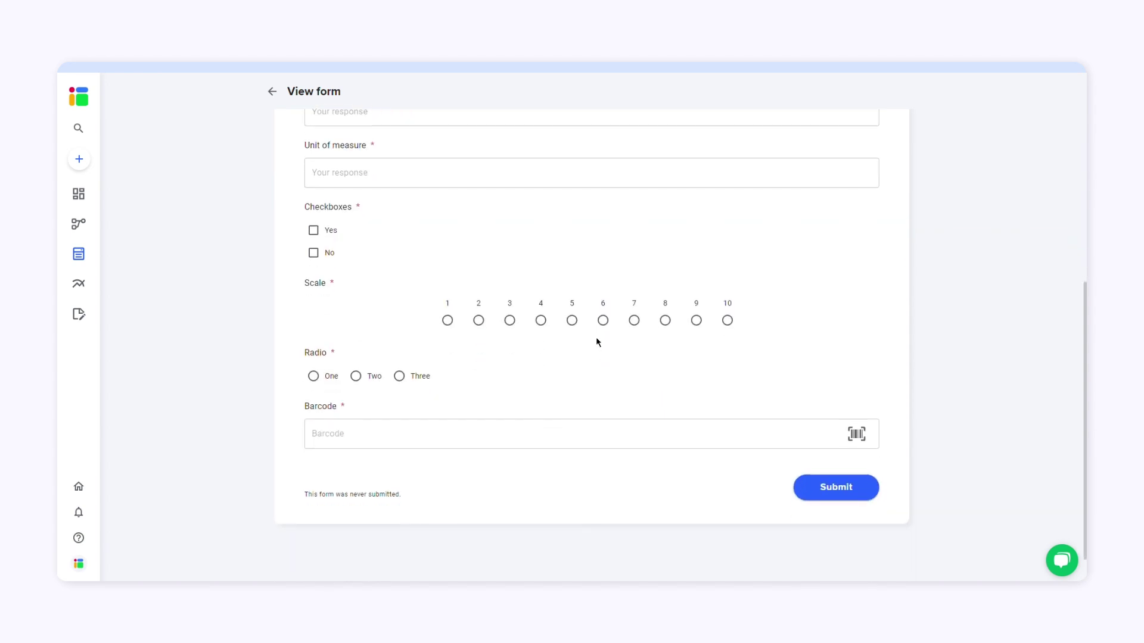
scroll(598, 342, down, 1)
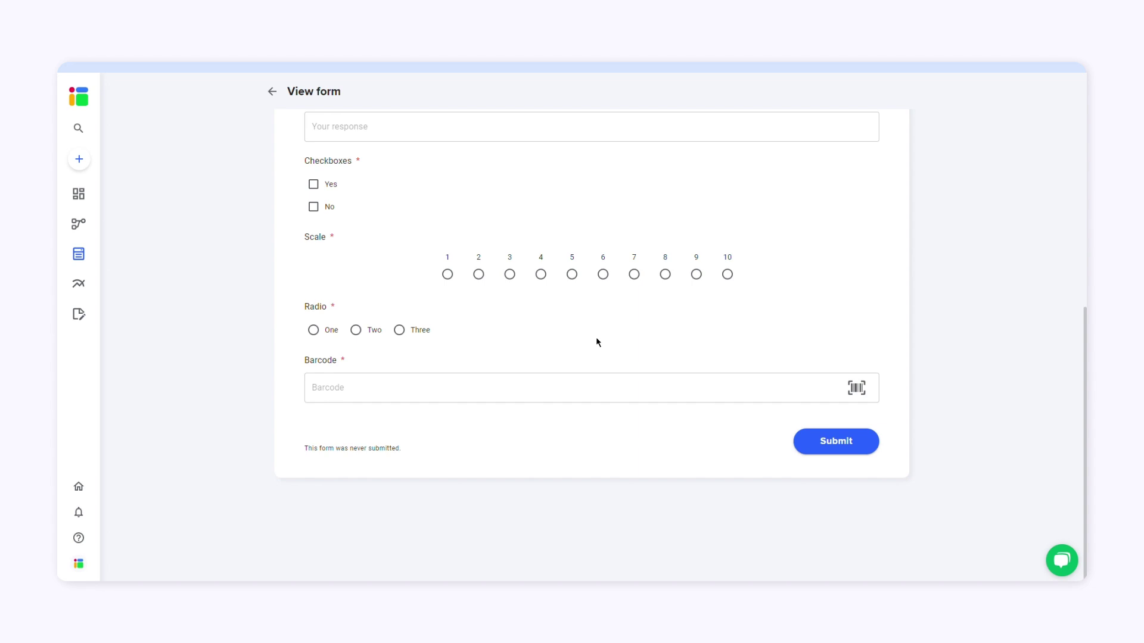
scroll(597, 339, up, 8)
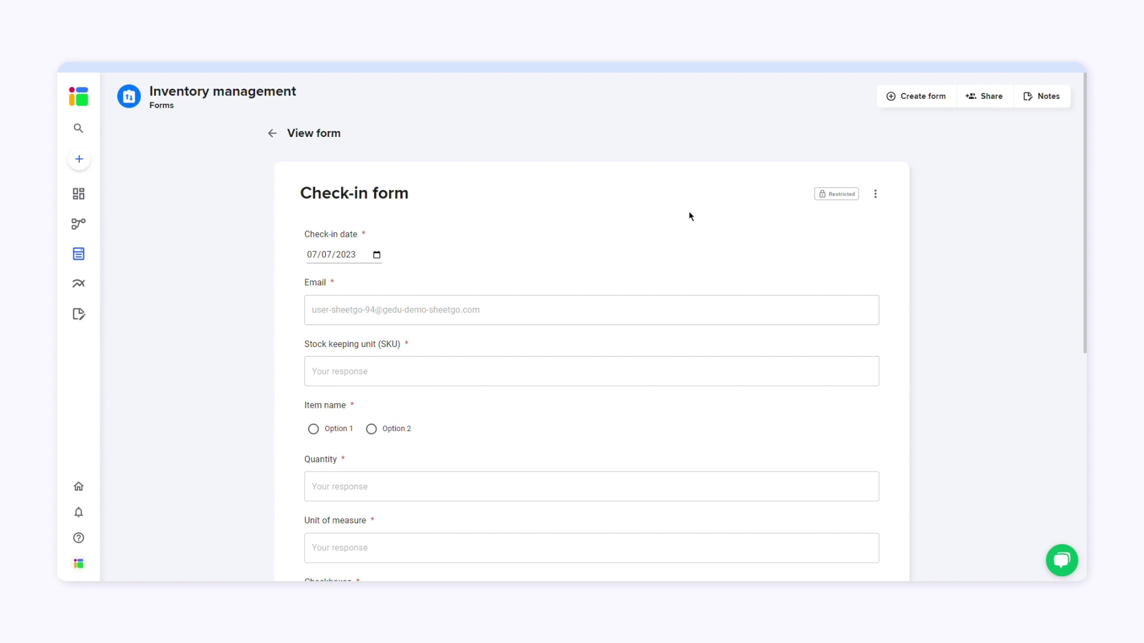
- Publish the Check-in form, then give it the Sky colour scheme, Sheetgo font and dark theme
click(838, 199)
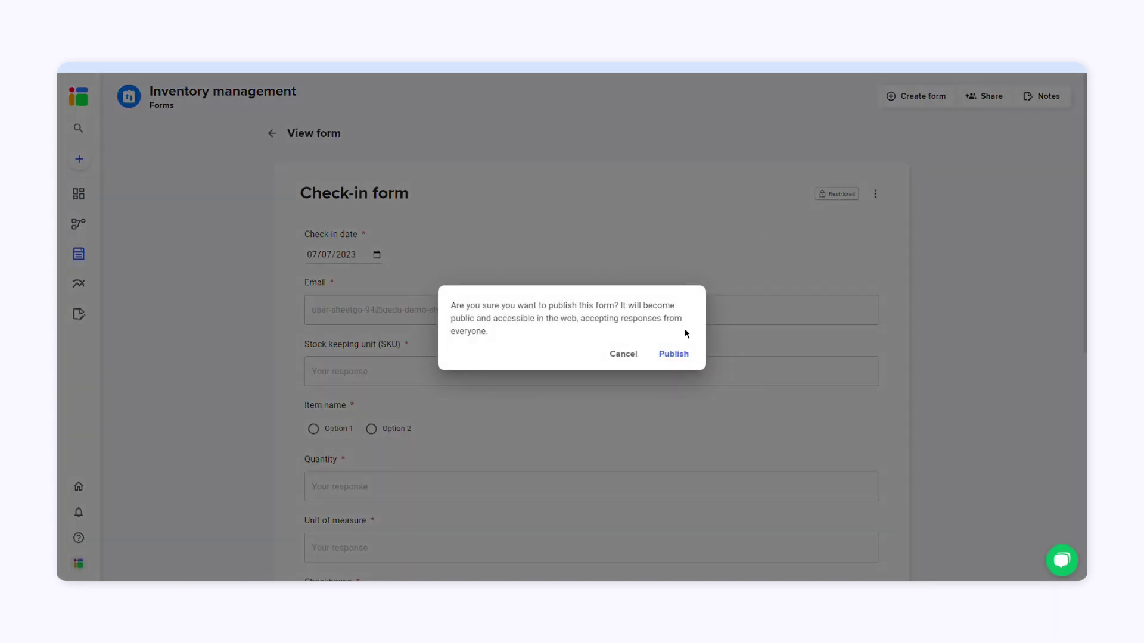
click(673, 359)
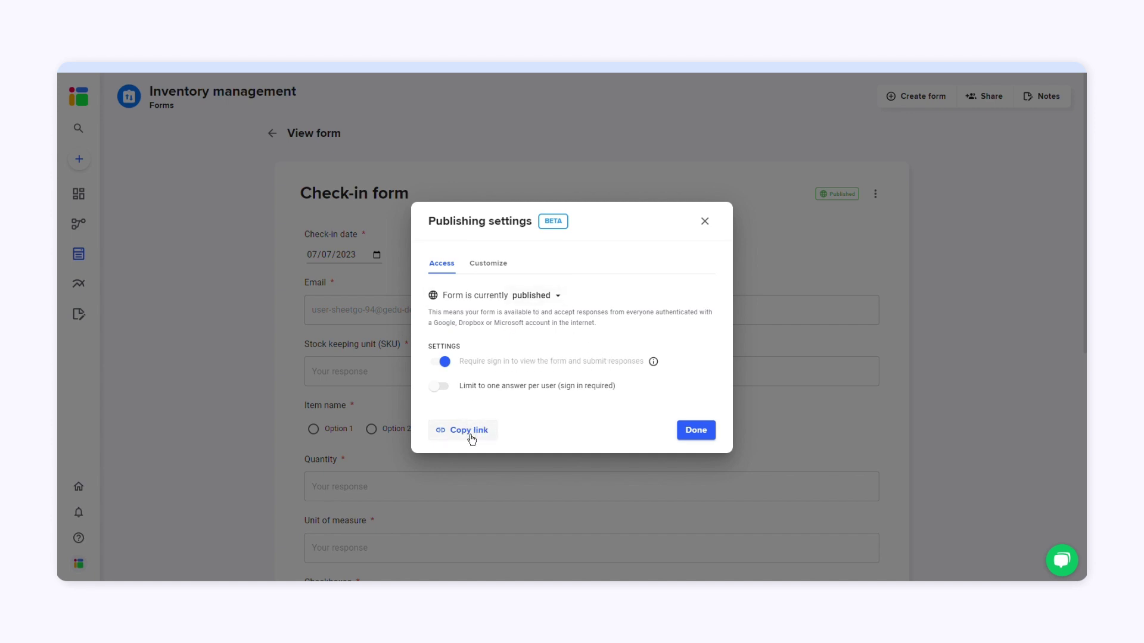
click(486, 265)
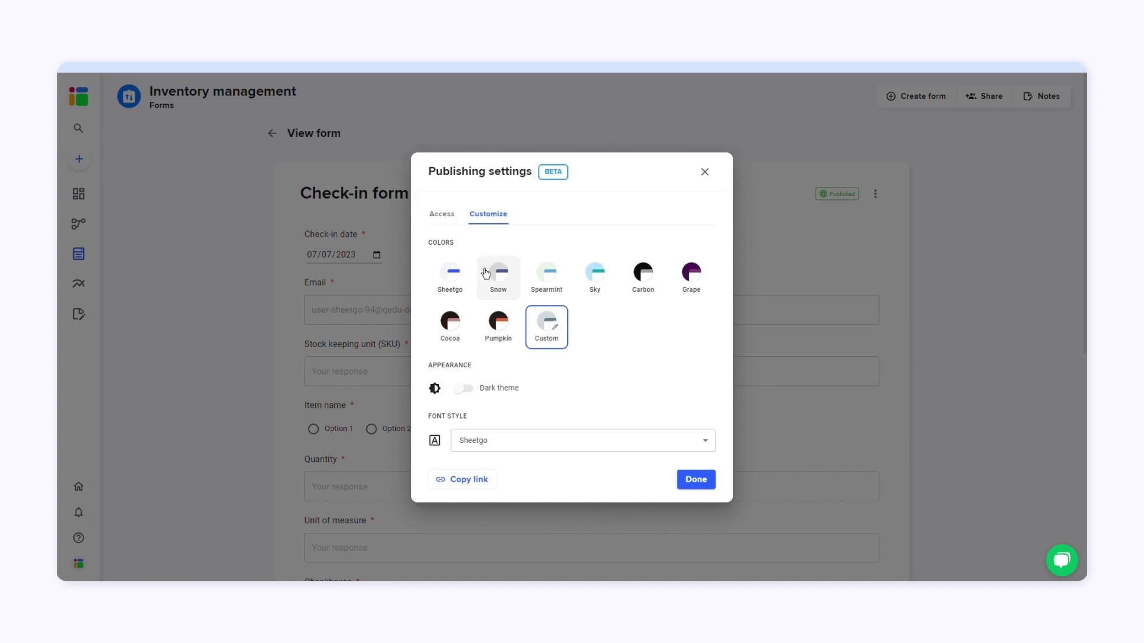
click(546, 274)
click(591, 275)
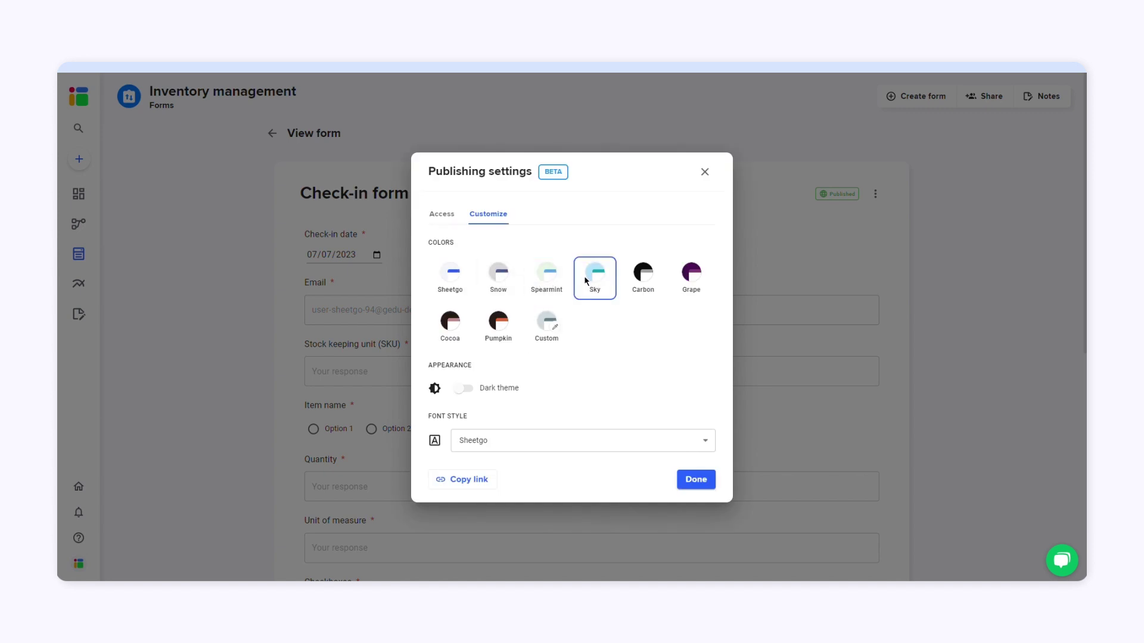
click(545, 452)
click(499, 398)
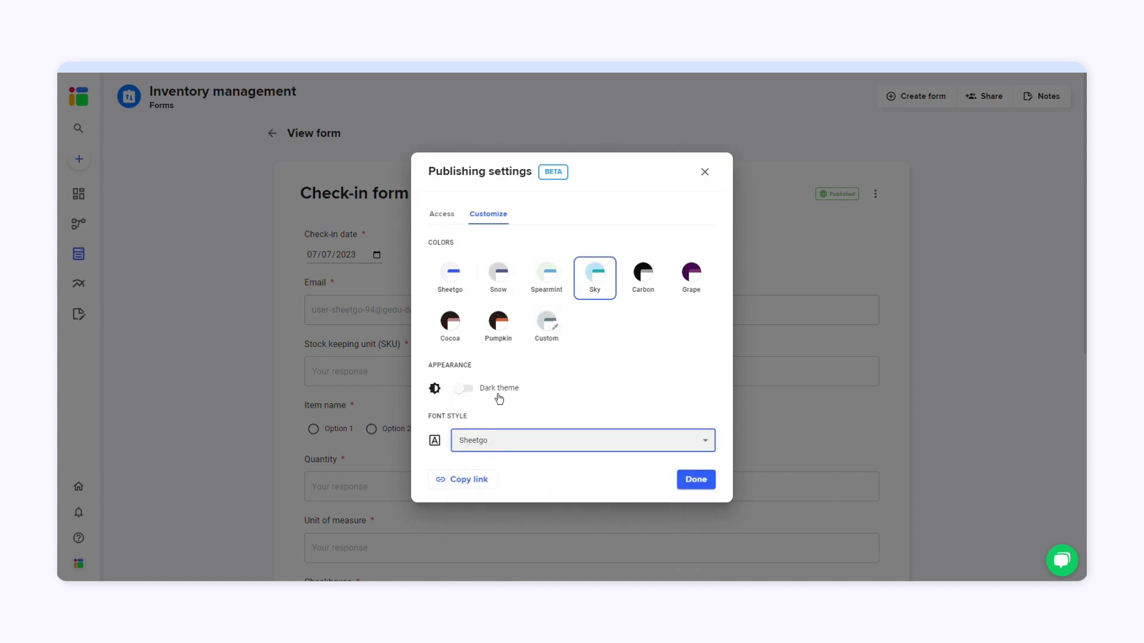
click(498, 395)
click(702, 483)
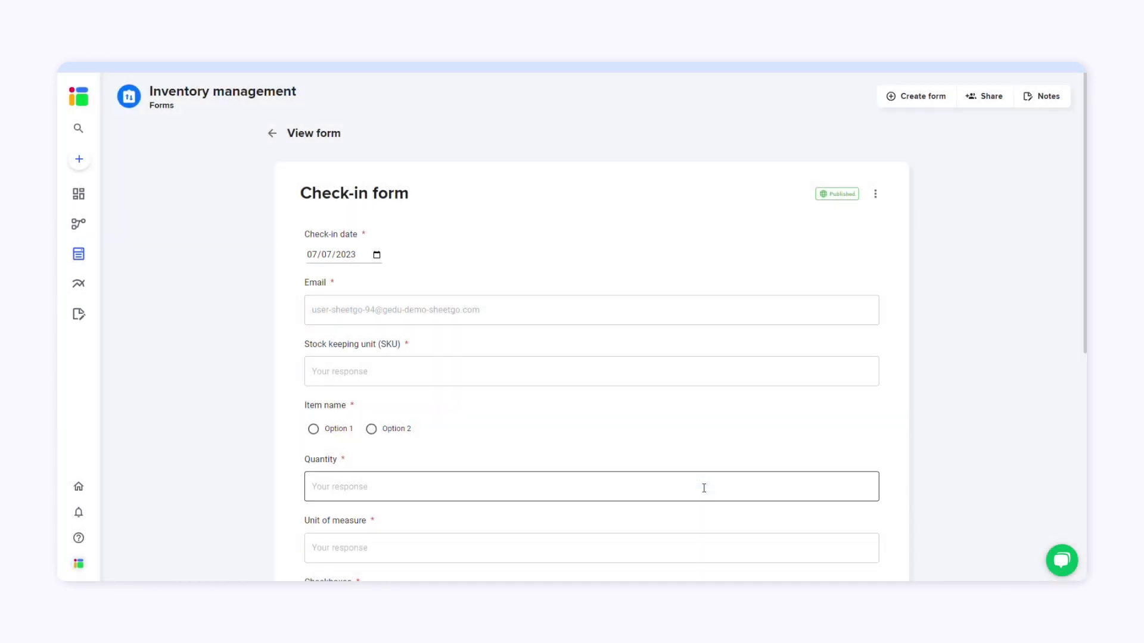
- Set the Inventory management workflow to run automatically on Check-in form submission
mouse_move(91, 231)
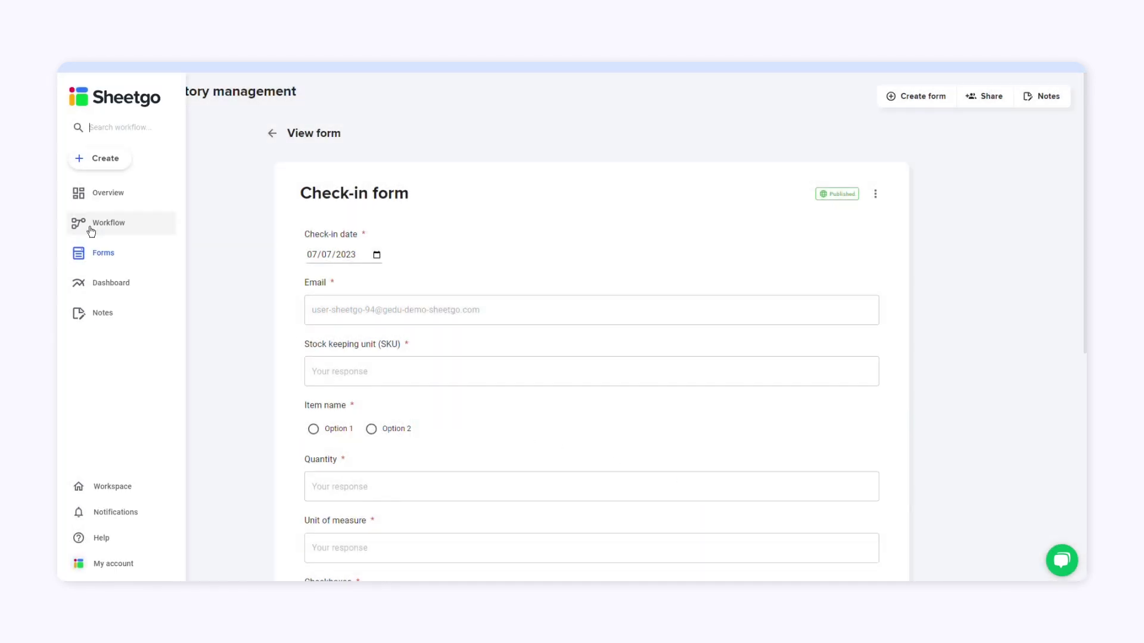
click(91, 229)
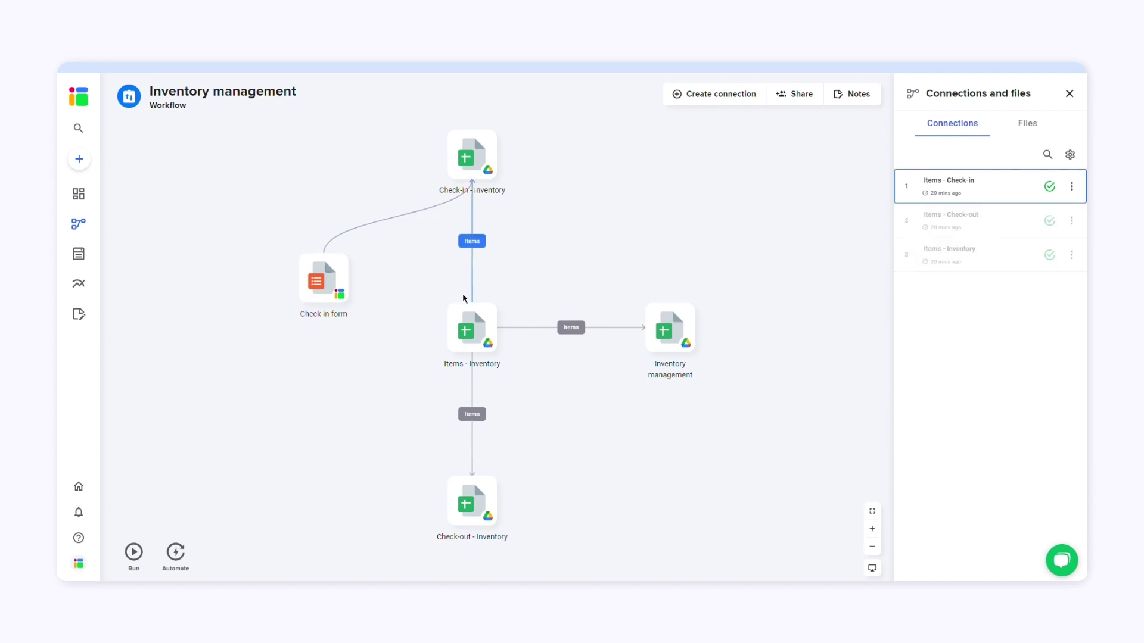
click(178, 558)
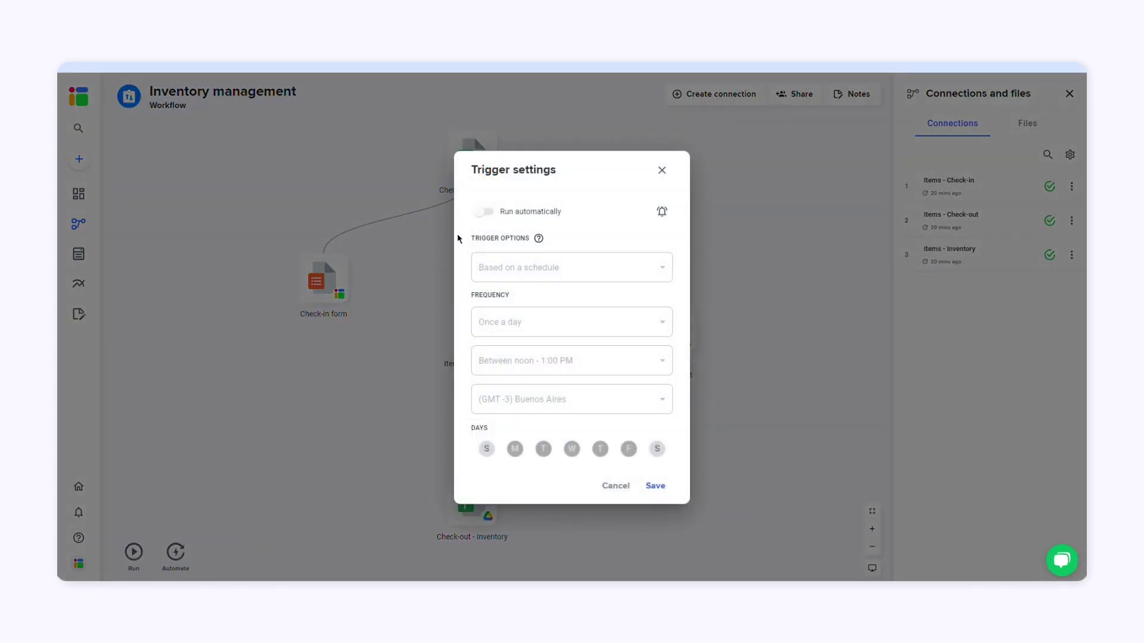
click(483, 213)
click(558, 256)
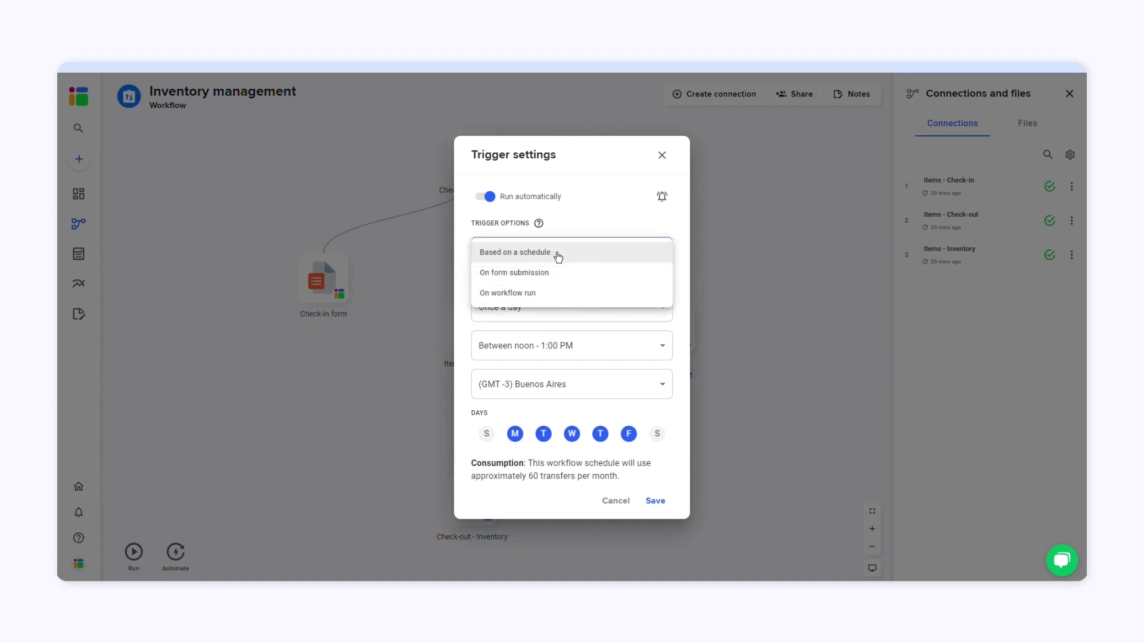
click(554, 274)
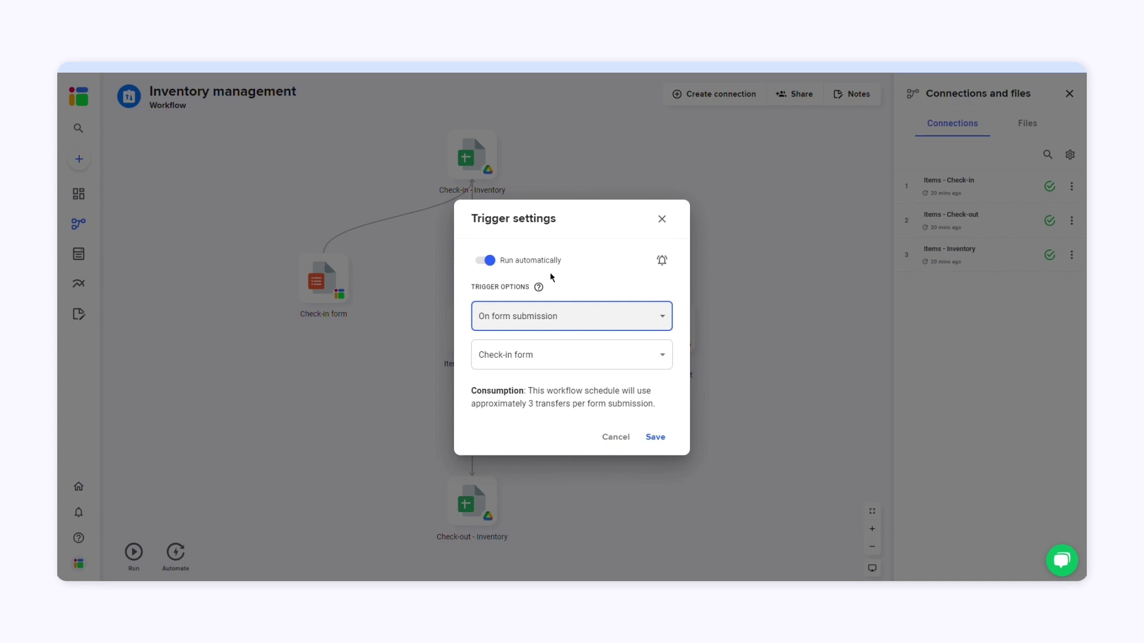
click(657, 440)
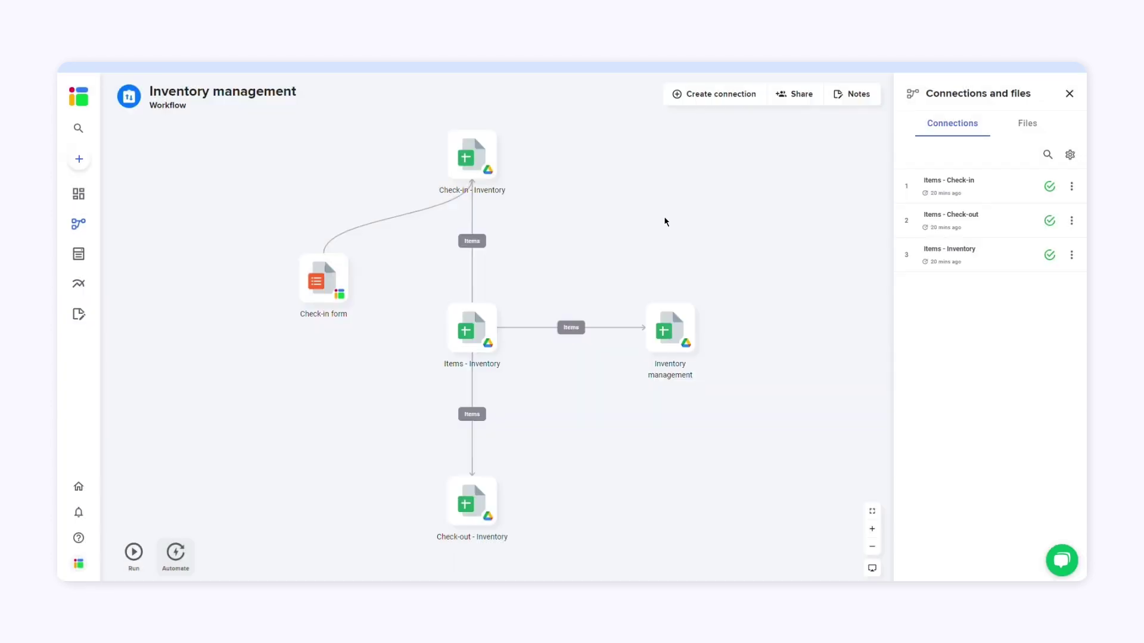